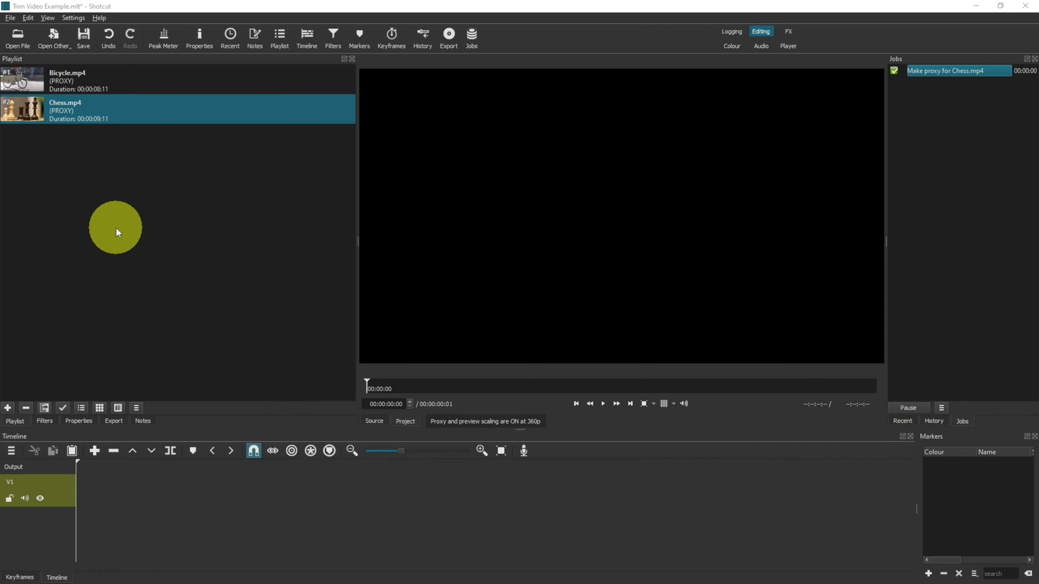
# - Open Bicycle.mp4 from the playlist and trim it to start at 00:00:02:02 and last 00:00:04:15
pyautogui.doubleClick(38, 76)
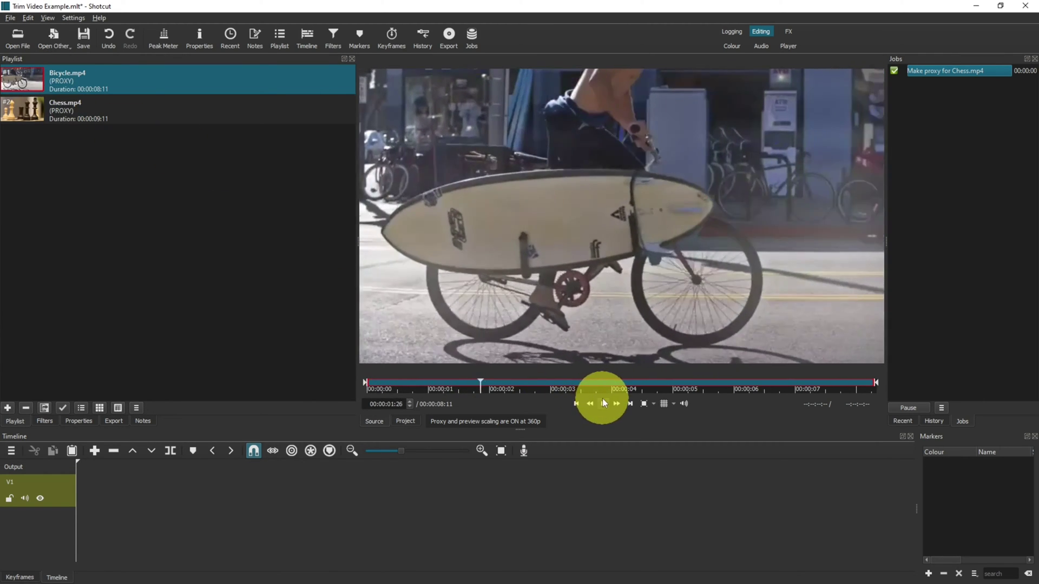
pyautogui.click(603, 403)
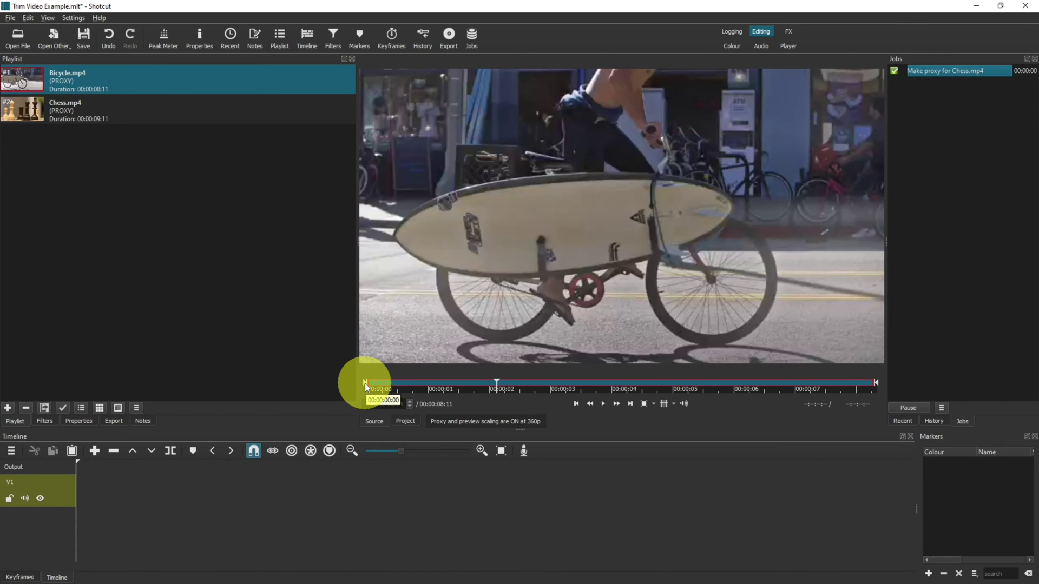
pyautogui.moveTo(364, 383); pyautogui.dragTo(492, 382)
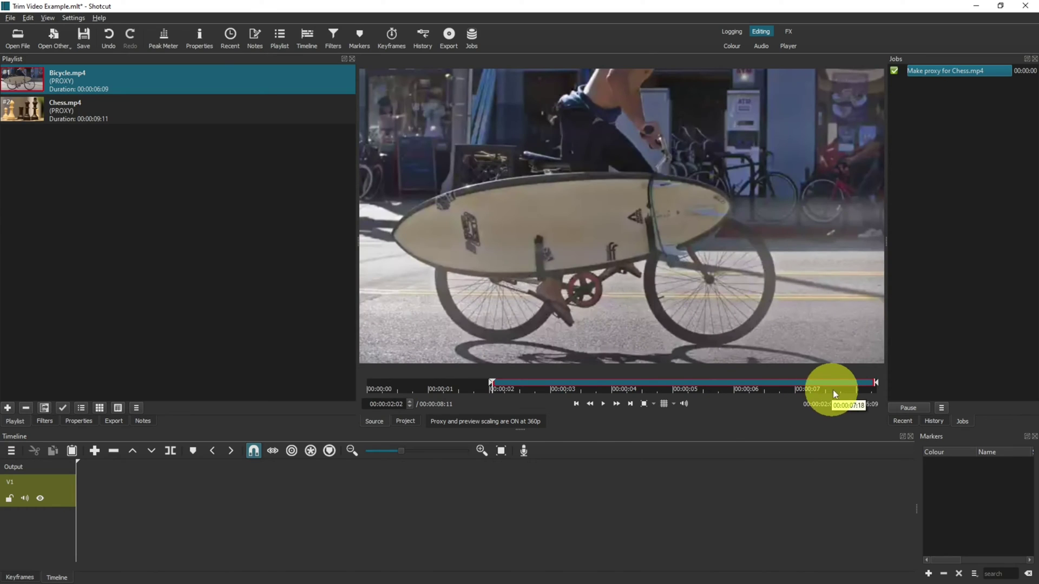
pyautogui.moveTo(876, 382); pyautogui.dragTo(767, 385)
# - Add the trimmed Bicycle.mp4 to the start of track V1 and play back its trimmed source
pyautogui.moveTo(31, 80); pyautogui.dragTo(89, 497)
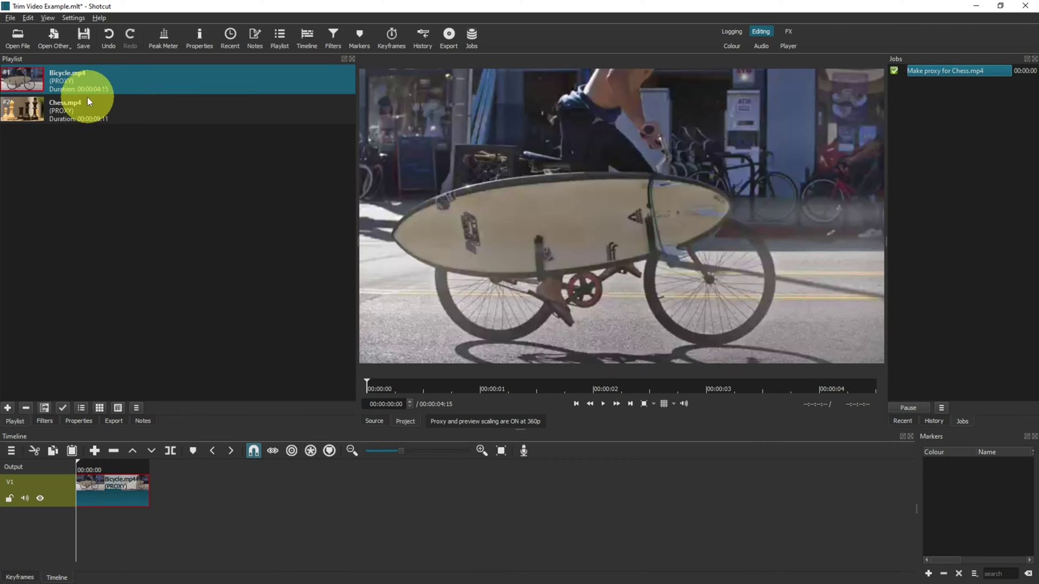
pyautogui.doubleClick(30, 83)
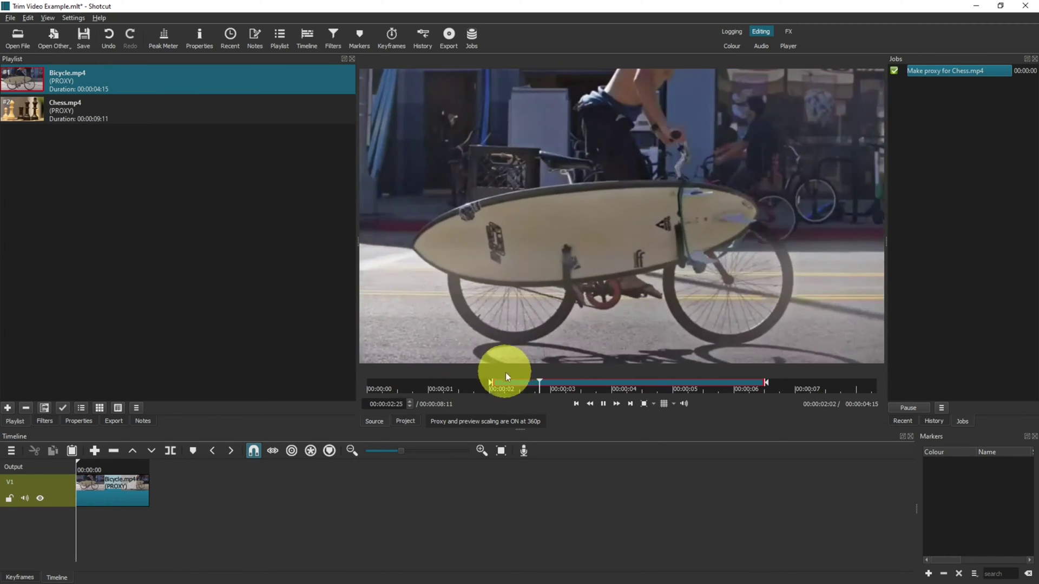
pyautogui.click(601, 404)
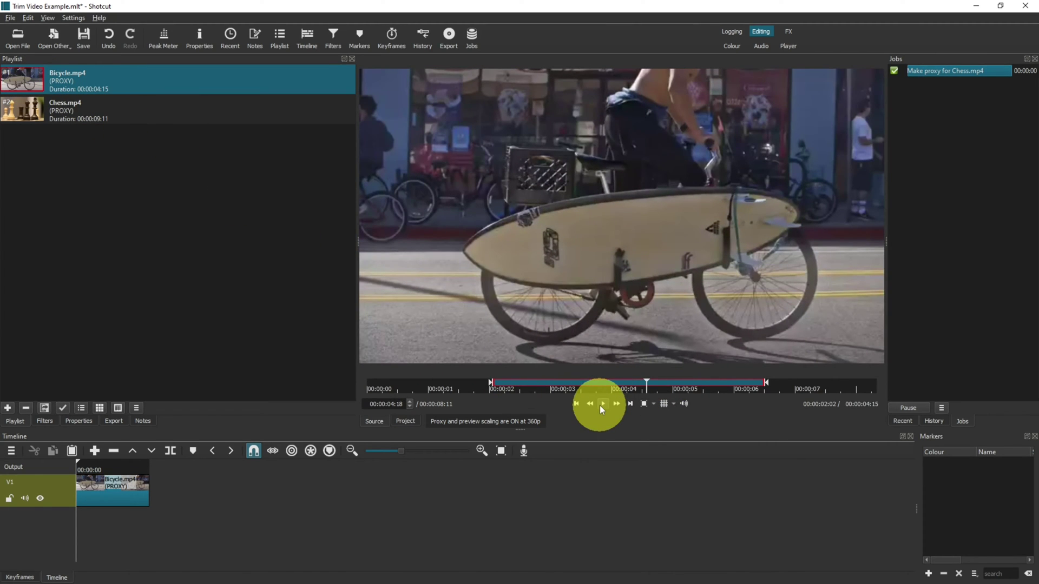
# - Add Chess.mp4 to V1 after a gap behind the bicycle clip, and trim it to run from about 00:00:11 to 00:00:17:02
pyautogui.click(31, 110)
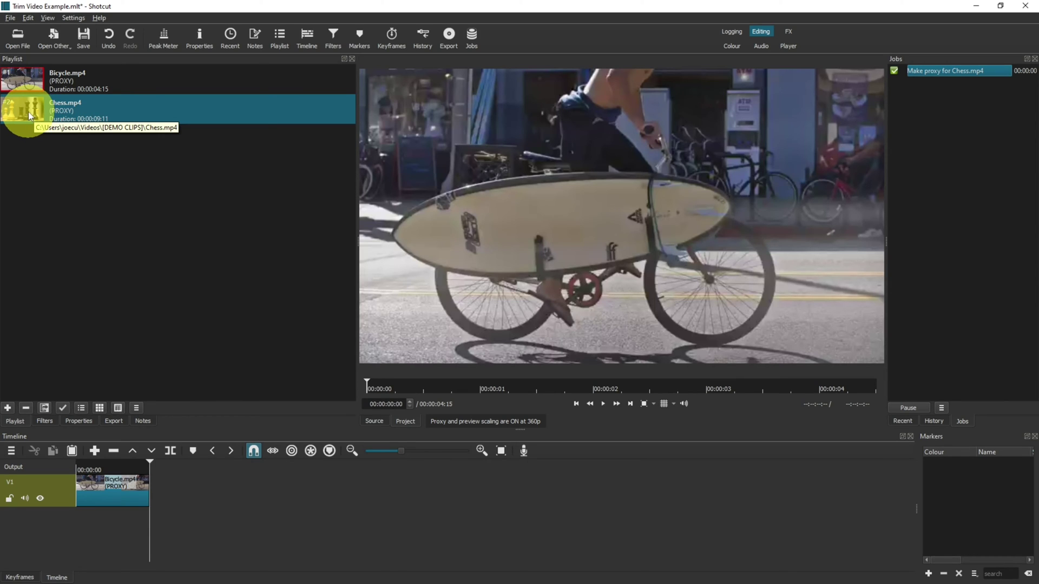
pyautogui.moveTo(26, 108); pyautogui.dragTo(232, 480)
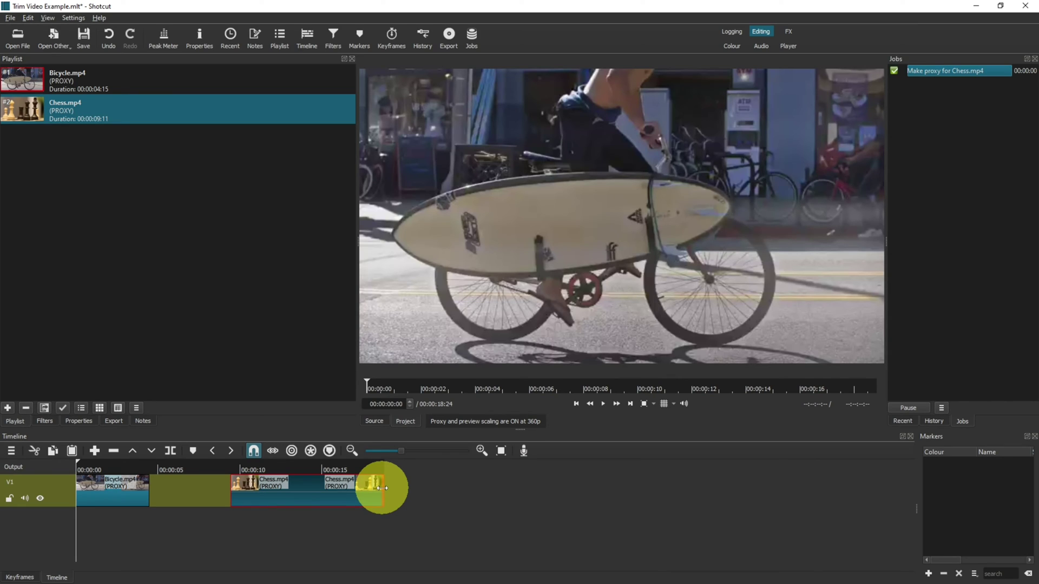
pyautogui.moveTo(382, 488); pyautogui.dragTo(353, 487)
pyautogui.moveTo(229, 488); pyautogui.dragTo(254, 490)
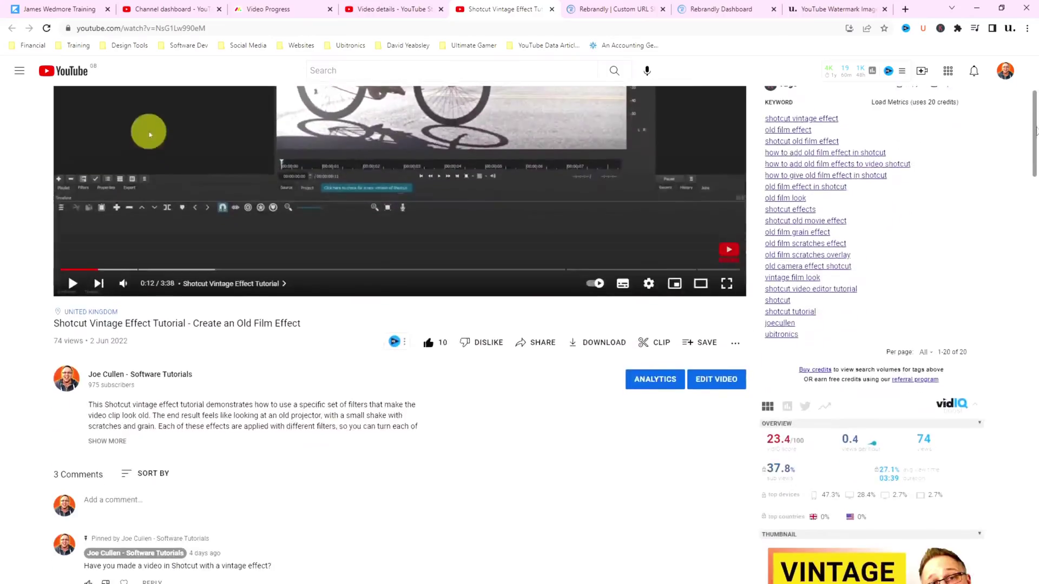
pyautogui.click(115, 383)
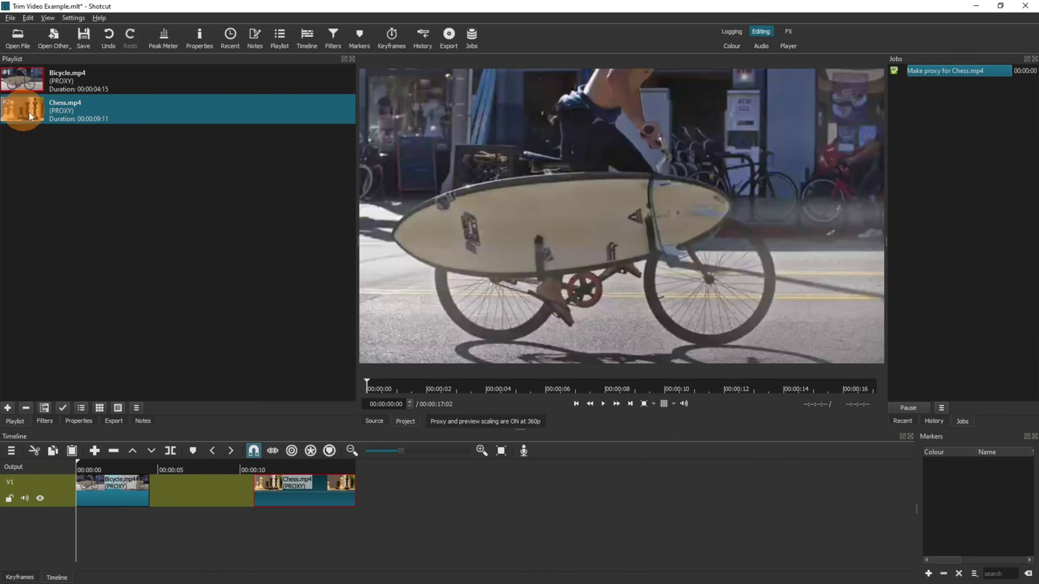
# - Place a second Chess.mp4 on V1 at about 00:00:20:15 and cut away its opening up to 00:00:22:00
pyautogui.moveTo(27, 105); pyautogui.dragTo(414, 490)
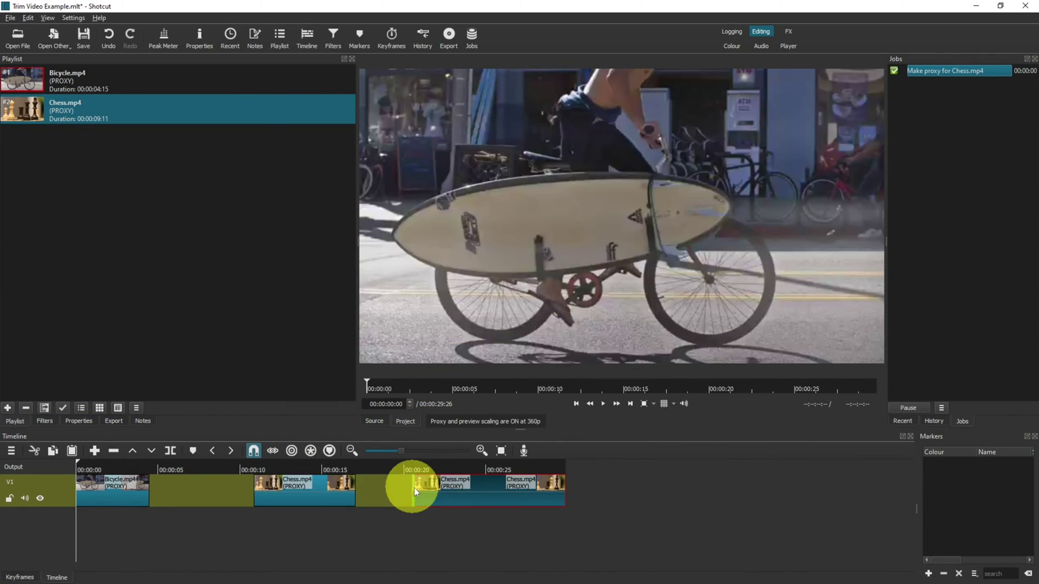
pyautogui.click(437, 467)
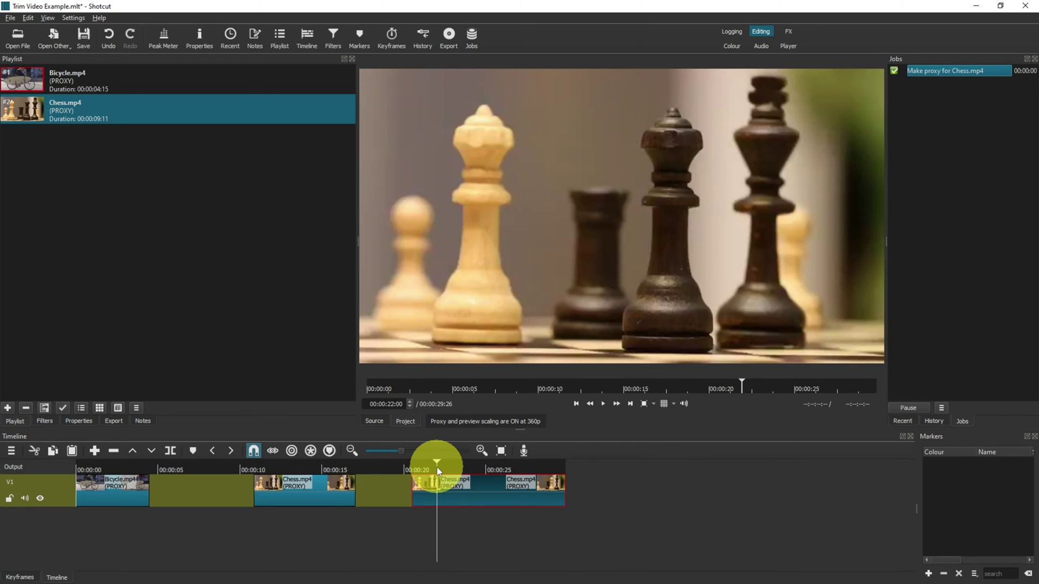
pyautogui.click(171, 452)
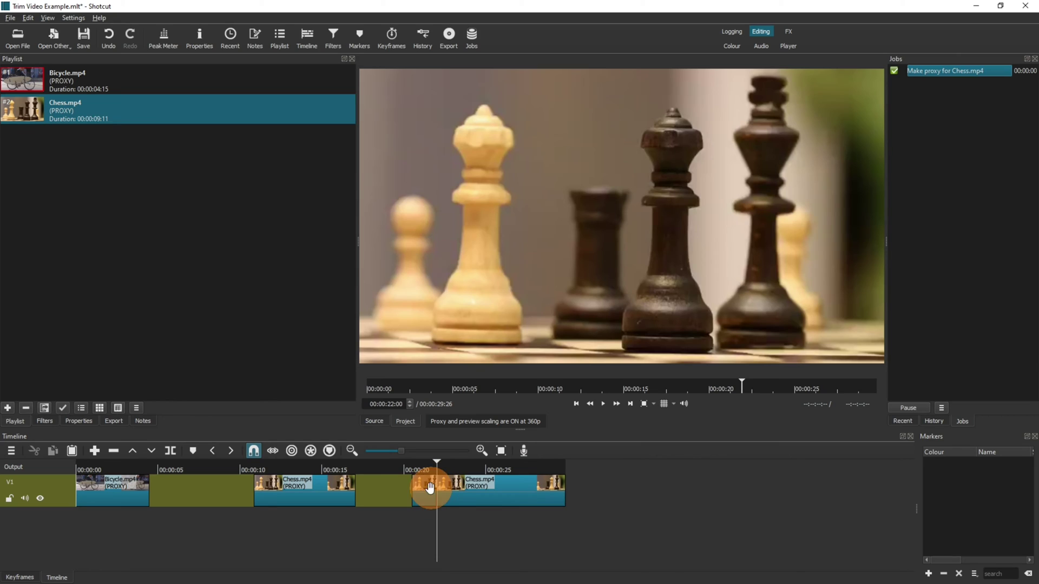
pyautogui.moveTo(430, 488)
pyautogui.mouseDown()
pyautogui.moveTo(407, 484)
pyautogui.moveTo(413, 492)
pyautogui.mouseUp()
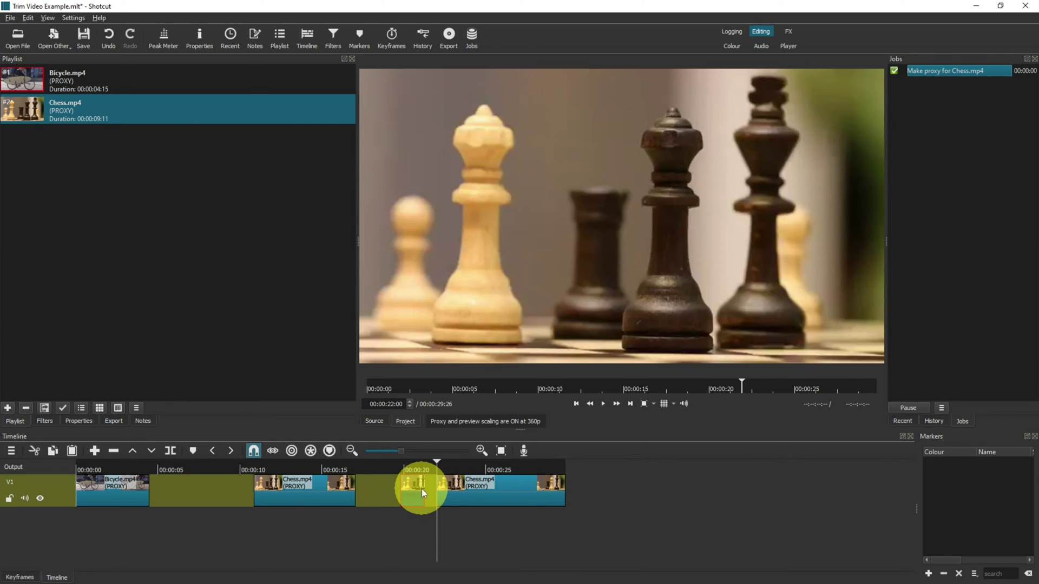
pyautogui.press('Delete')
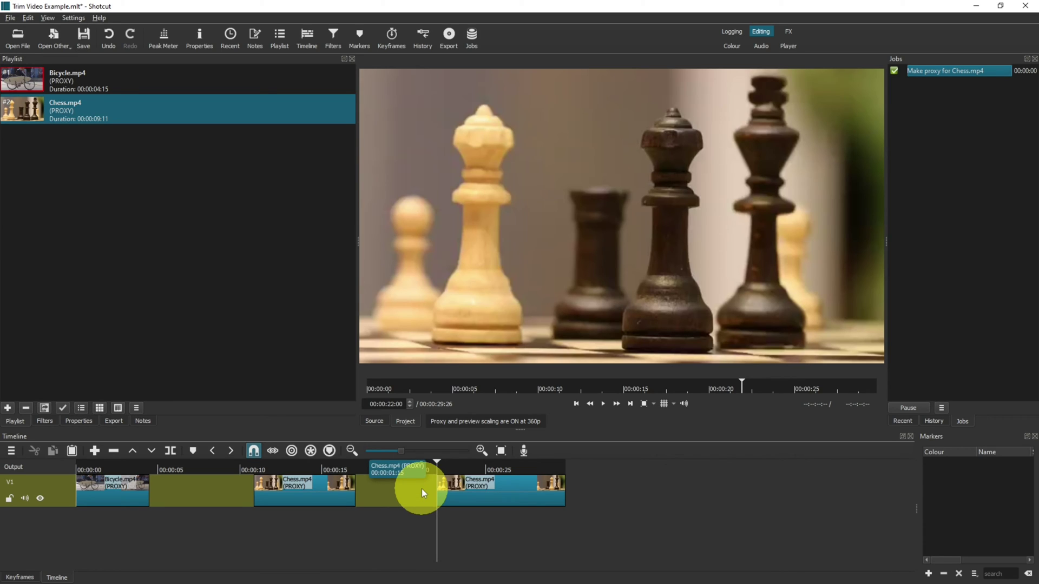
# - Split the second Chess clip at 00:00:28:10 and delete the part after the cut
pyautogui.click(540, 469)
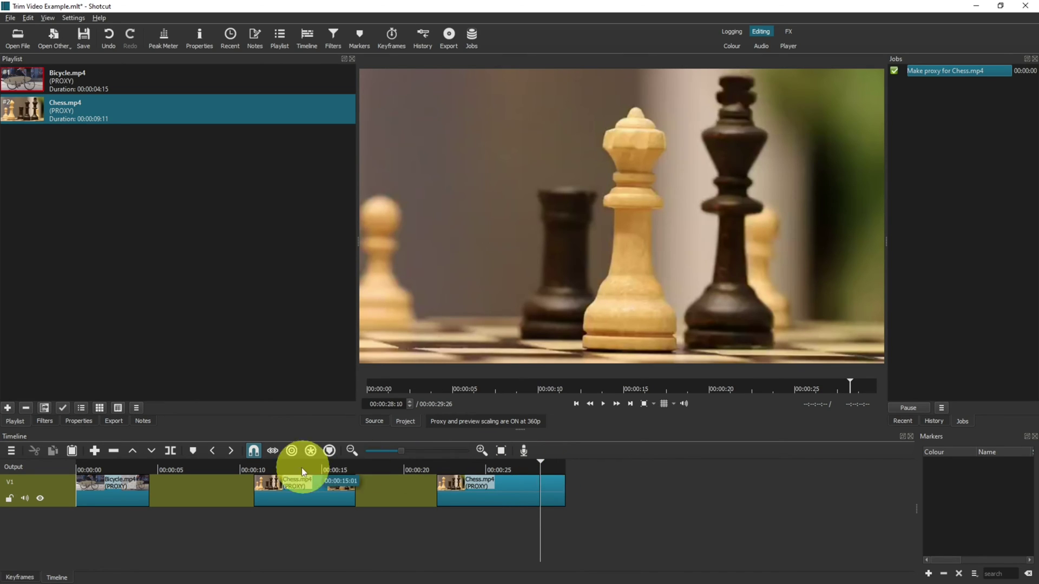
pyautogui.click(171, 451)
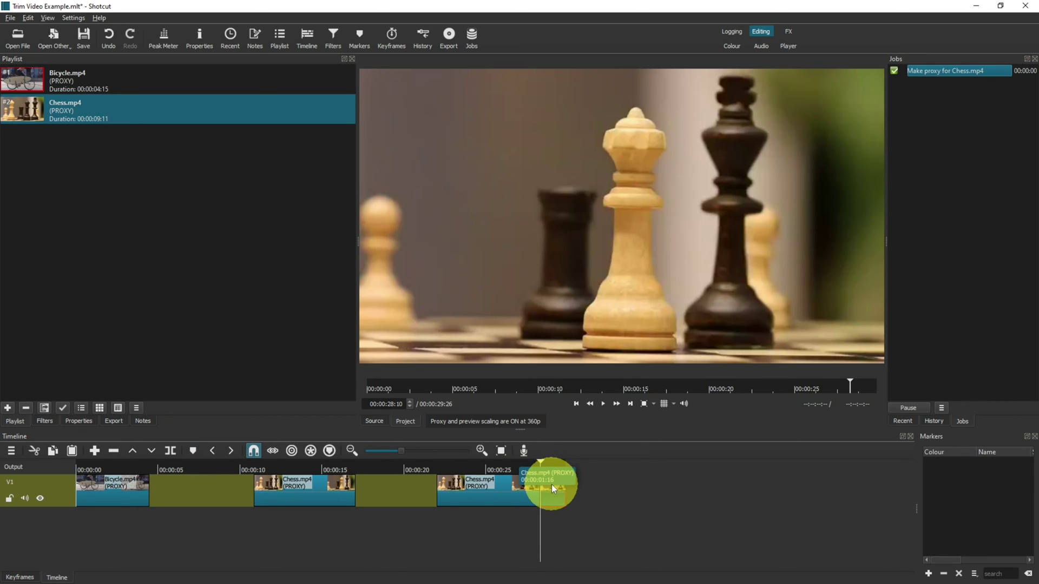
pyautogui.press('Delete')
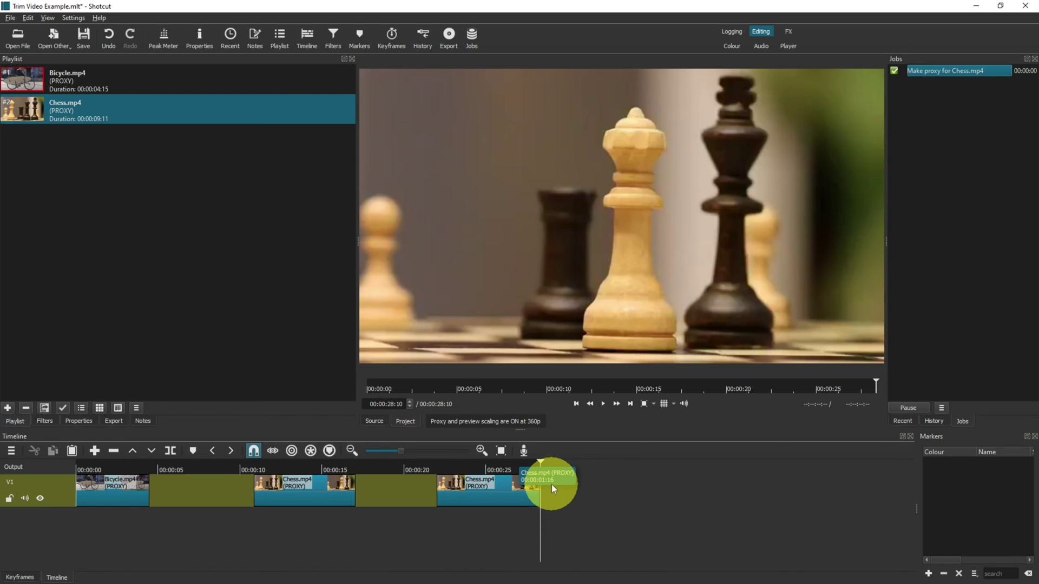
# - Split the second Chess clip at 00:00:24:04 and again at 00:00:26:12
pyautogui.click(477, 467)
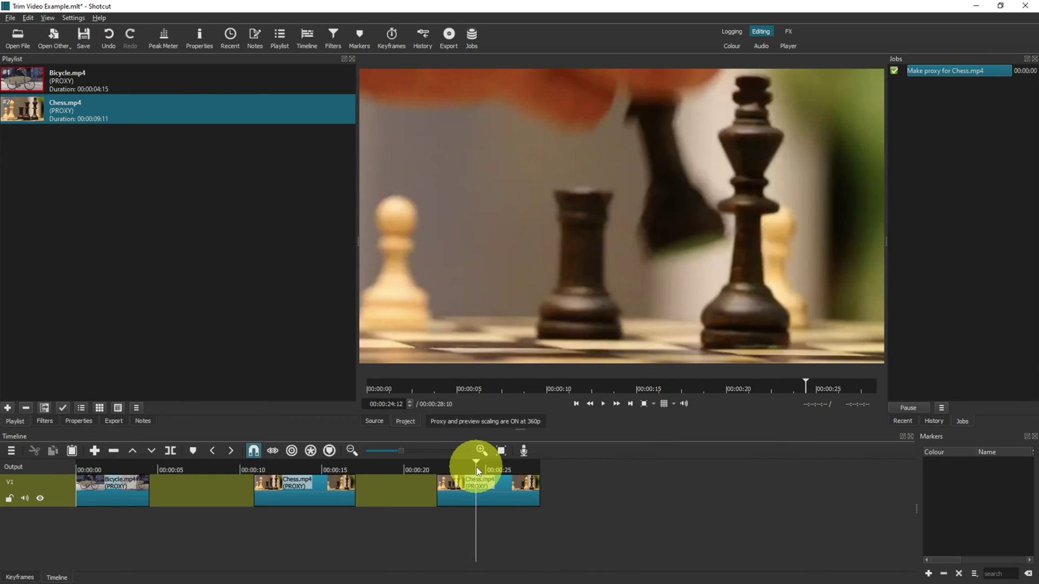
pyautogui.moveTo(476, 467)
pyautogui.mouseDown()
pyautogui.moveTo(501, 465)
pyautogui.moveTo(472, 471)
pyautogui.mouseUp()
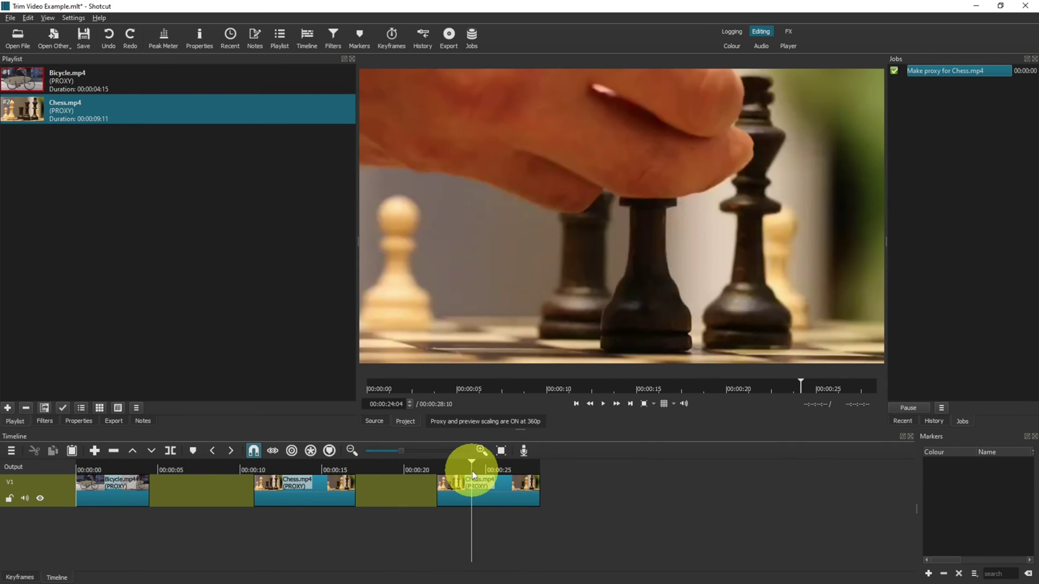
pyautogui.press('s')
pyautogui.moveTo(471, 471); pyautogui.dragTo(508, 469)
pyautogui.click(509, 467)
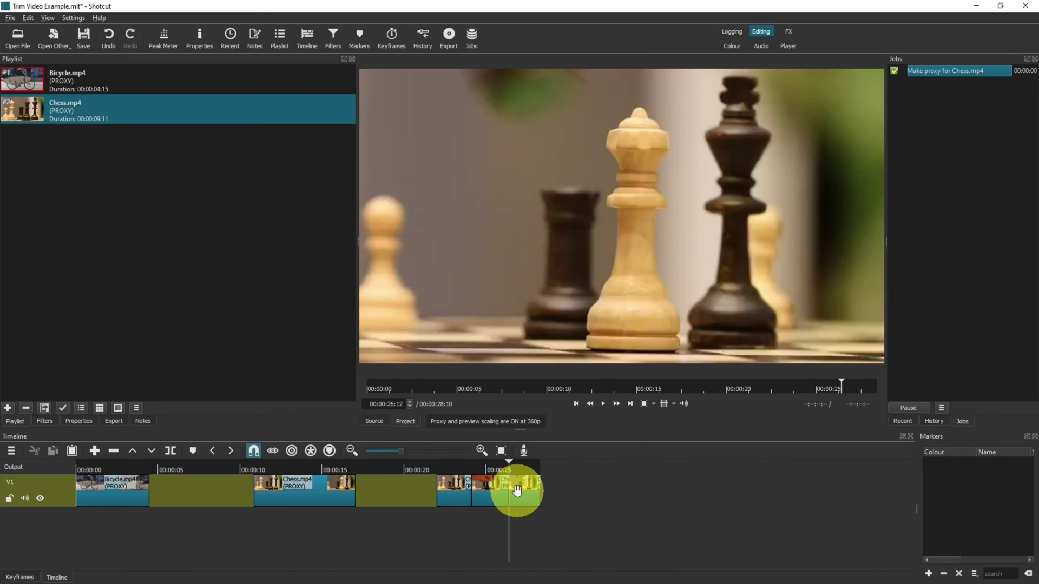
# - Try lifting the middle piece out of the second Chess clip, then undo, redo and undo the removal
pyautogui.click(484, 499)
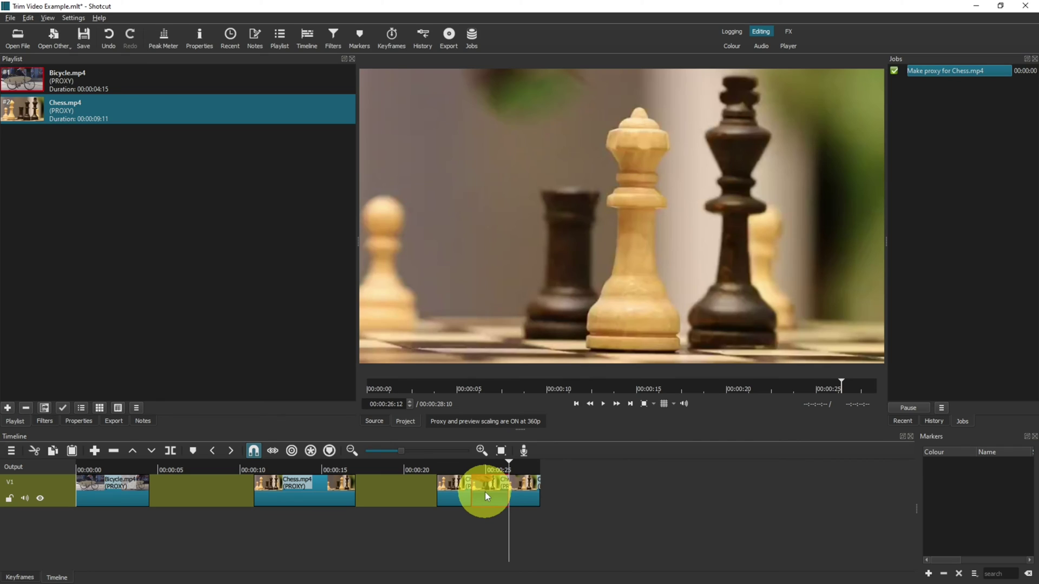
pyautogui.press('Delete')
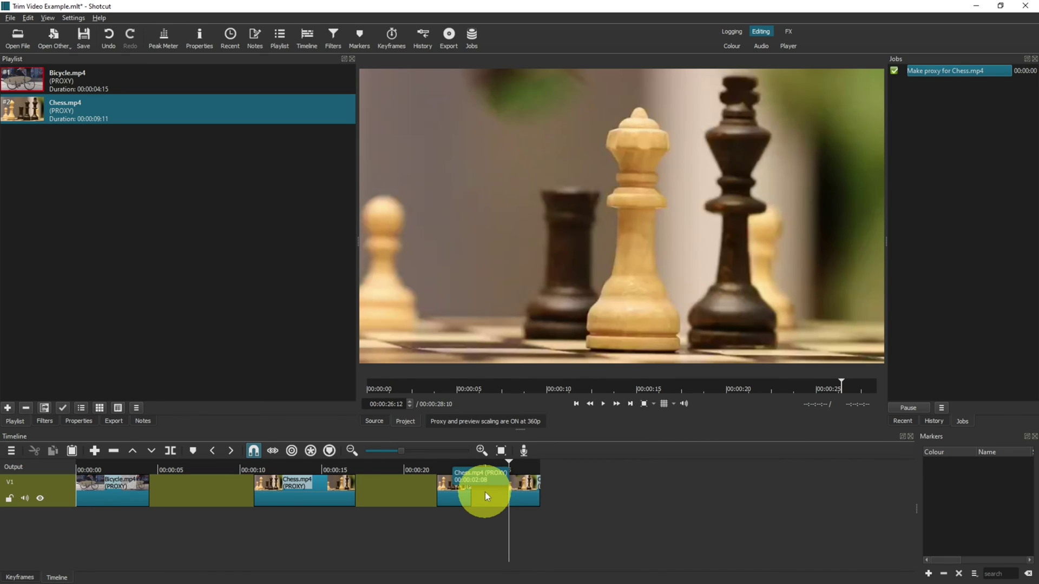
pyautogui.hotkey('ctrl', 'z')
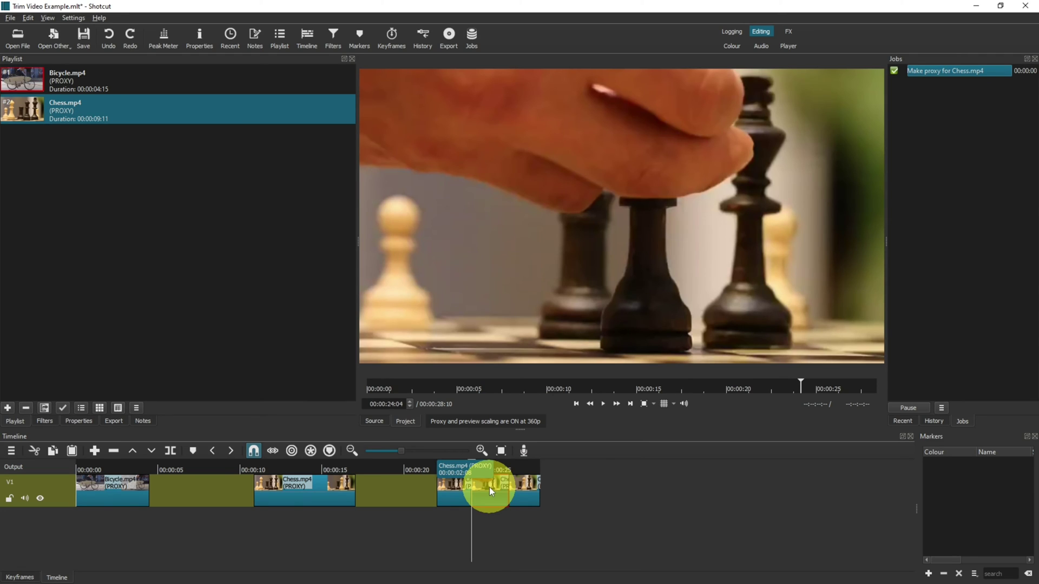
pyautogui.hotkey('ctrl', 'y')
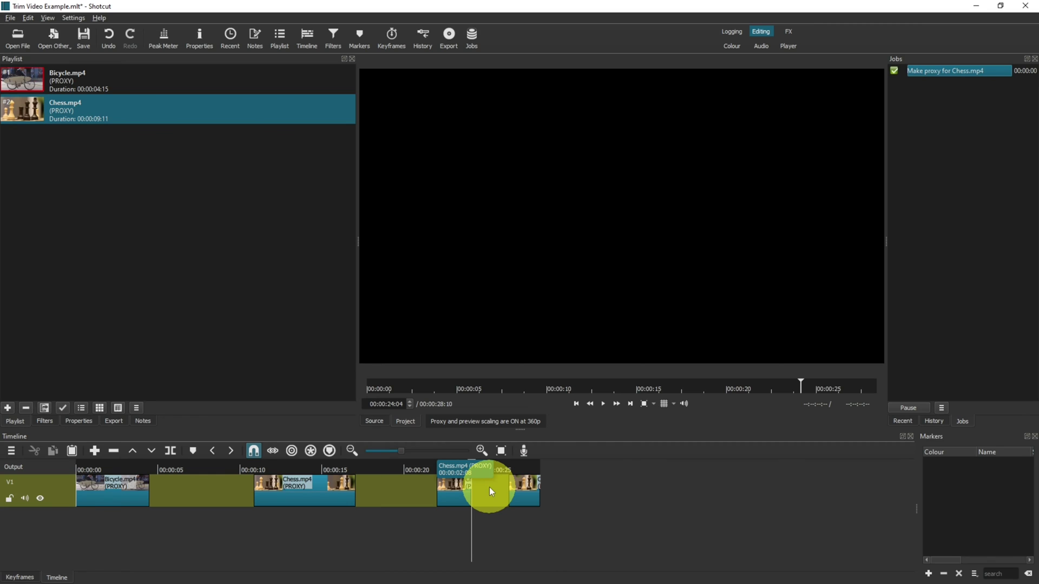
pyautogui.hotkey('ctrl', 'z')
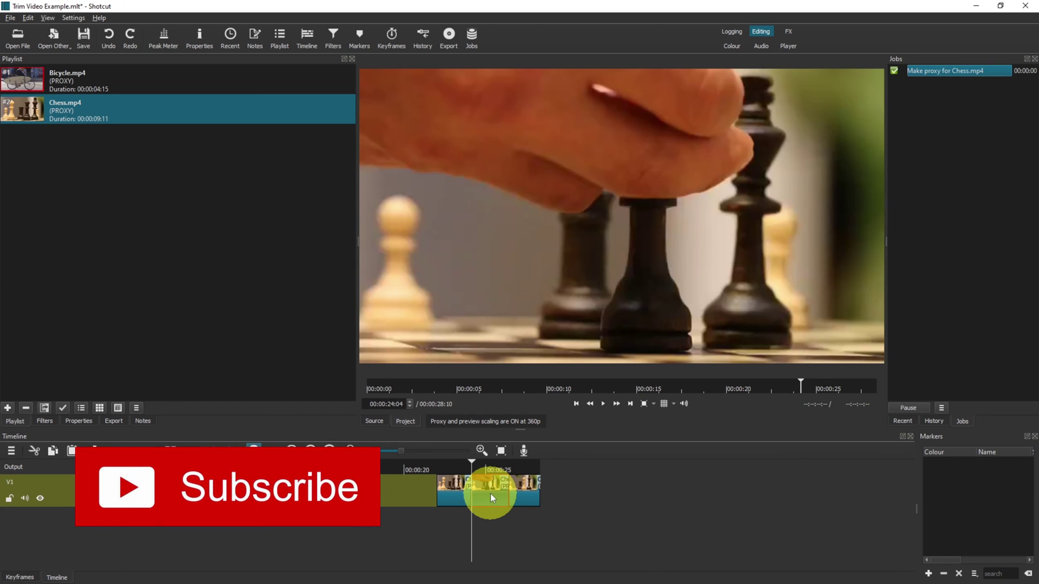
# - Ripple delete the middle piece of the second Chess clip and remove the empty gap between the two Chess clips
pyautogui.press('Delete')
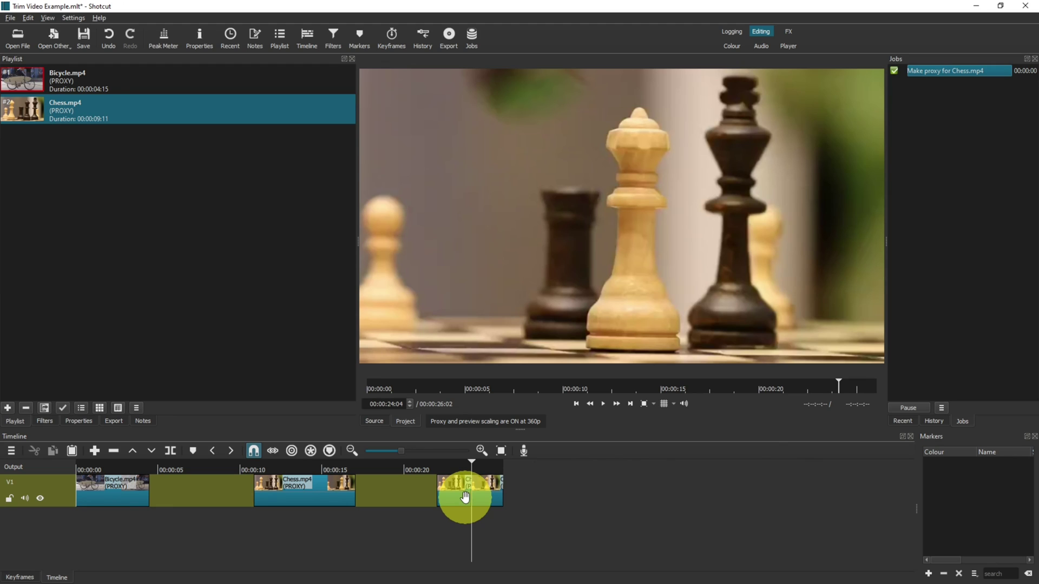
pyautogui.rightClick(401, 489)
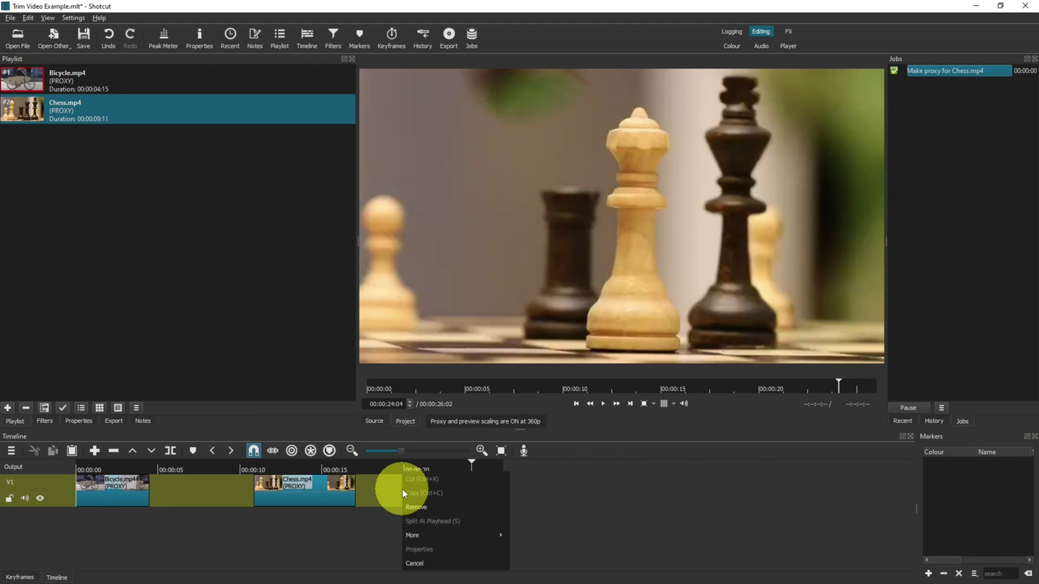
pyautogui.click(419, 506)
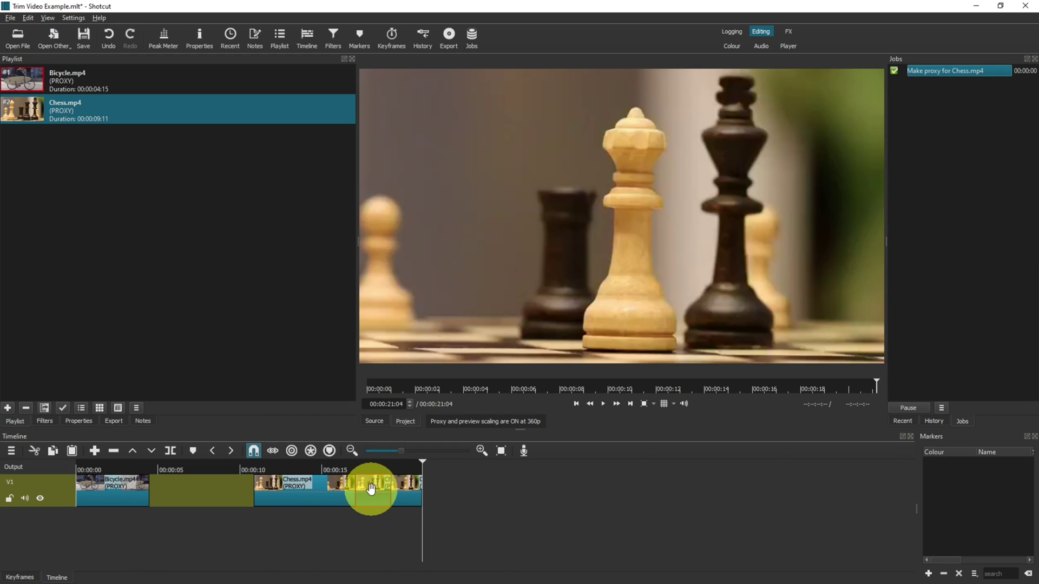
# - Remove the first of the two short Chess pieces, closing the space it occupied
pyautogui.rightClick(371, 488)
pyautogui.click(388, 508)
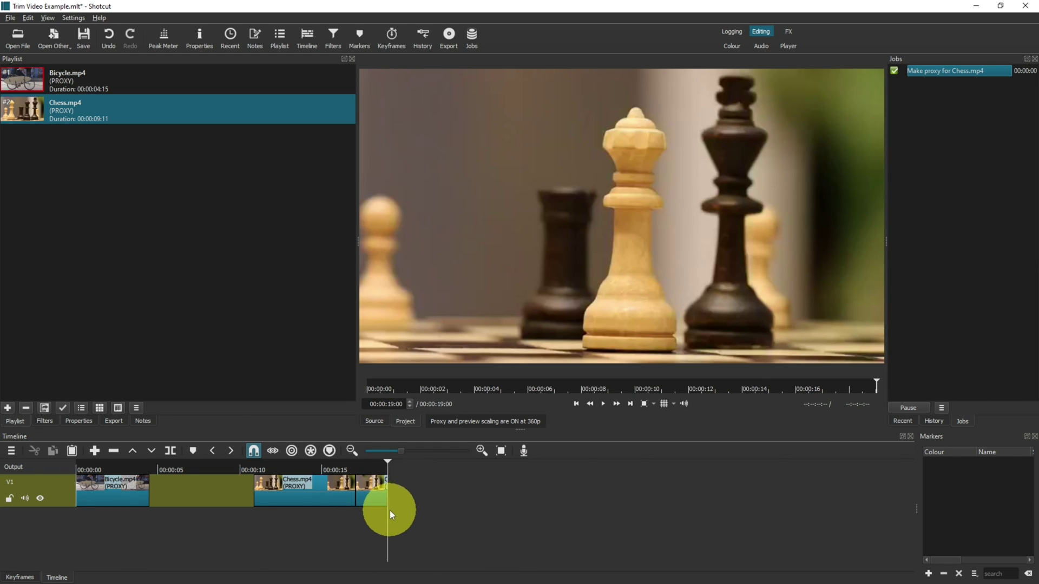